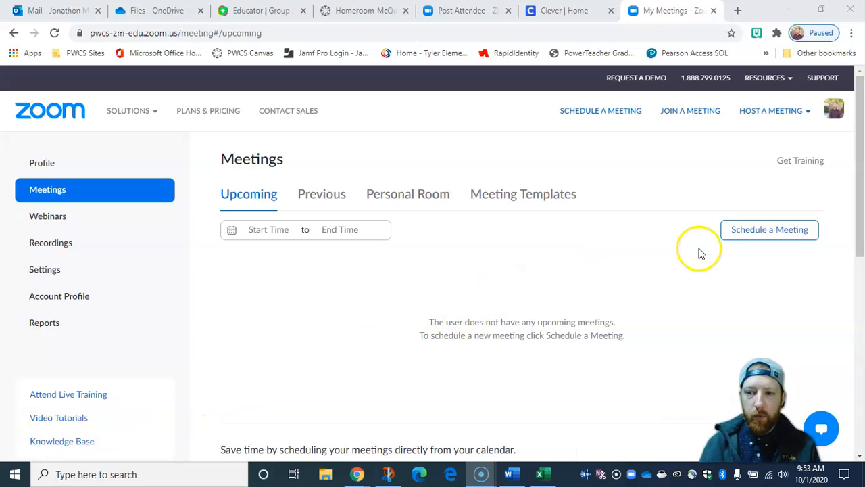
Start scheduling a new meeting, enable Breakout Room pre-assign, and open the import of rooms and participants from a CSV file
left_click(744, 234)
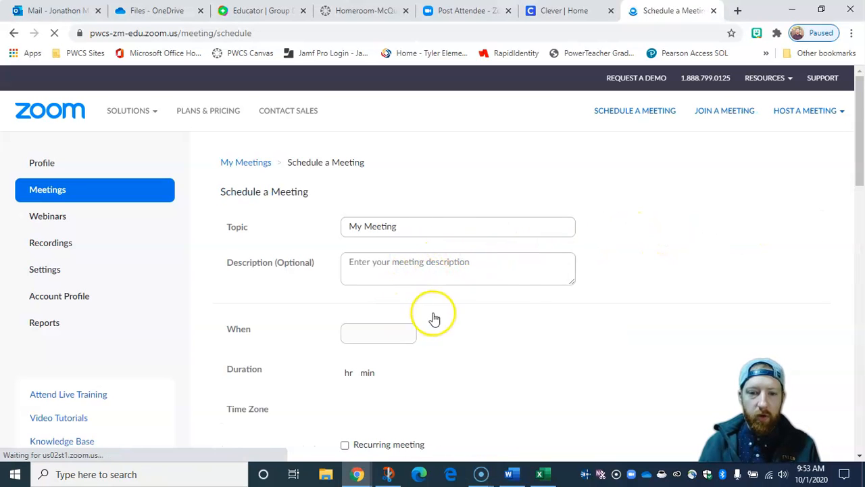
scroll(518, 308, "down", 3)
scroll(521, 301, "down", 5)
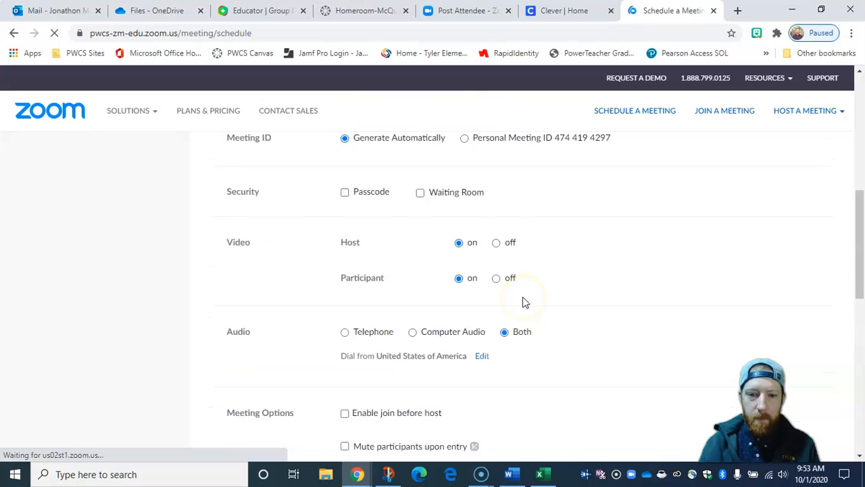
scroll(523, 303, "down", 8)
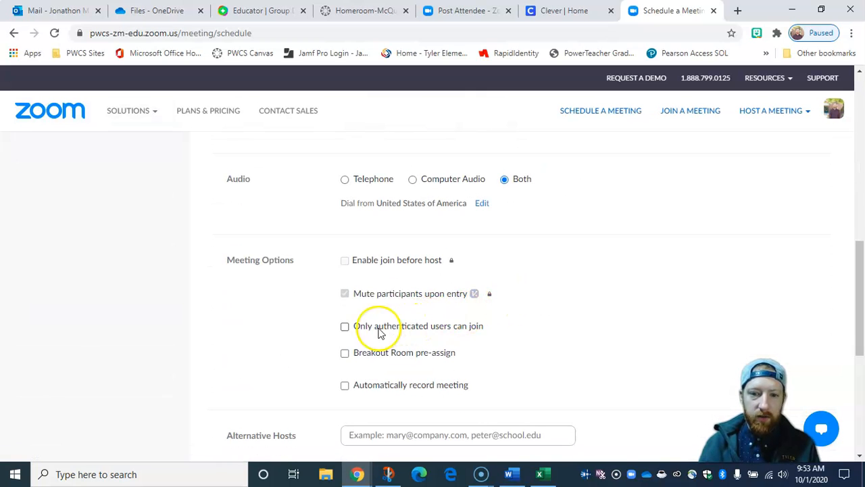
left_click(346, 354)
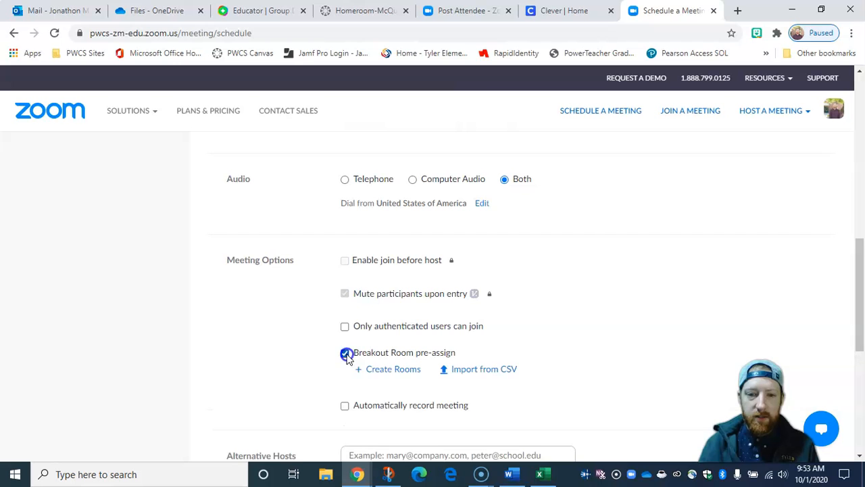
scroll(590, 324, "down", 2)
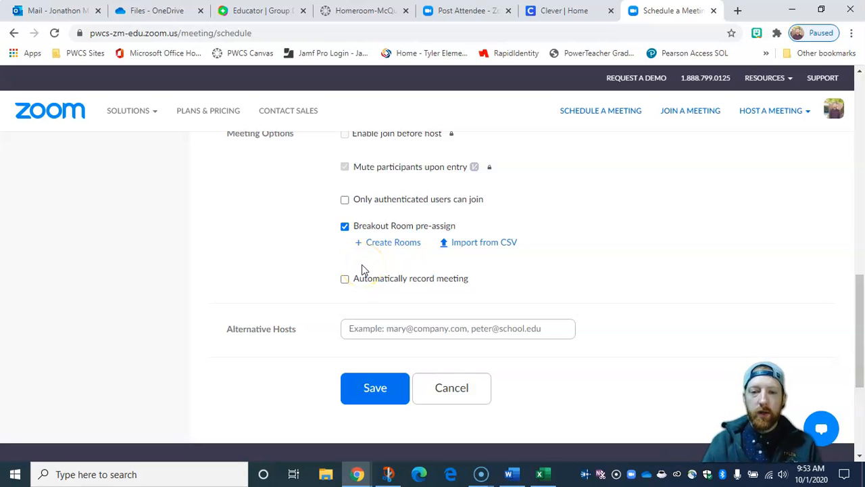
left_click(476, 245)
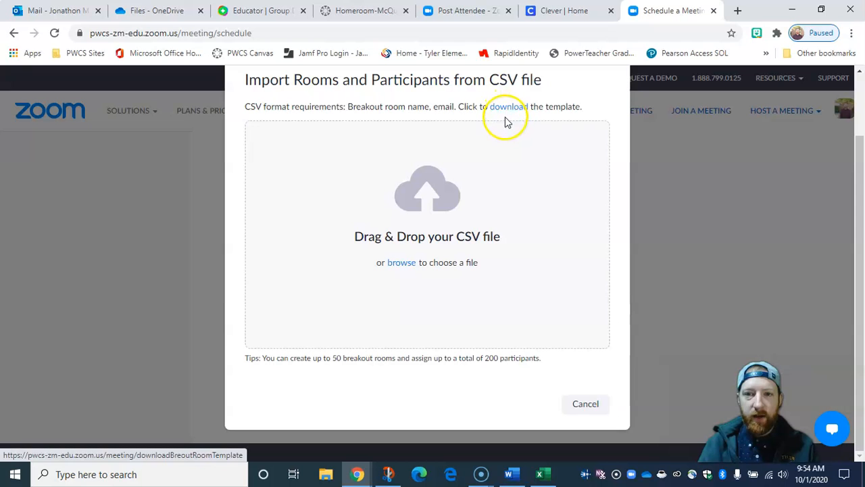
Switch to breakout_room_template (5).csv in Excel and widen column A to fit the Pre-assign Room Name header
left_click(543, 473)
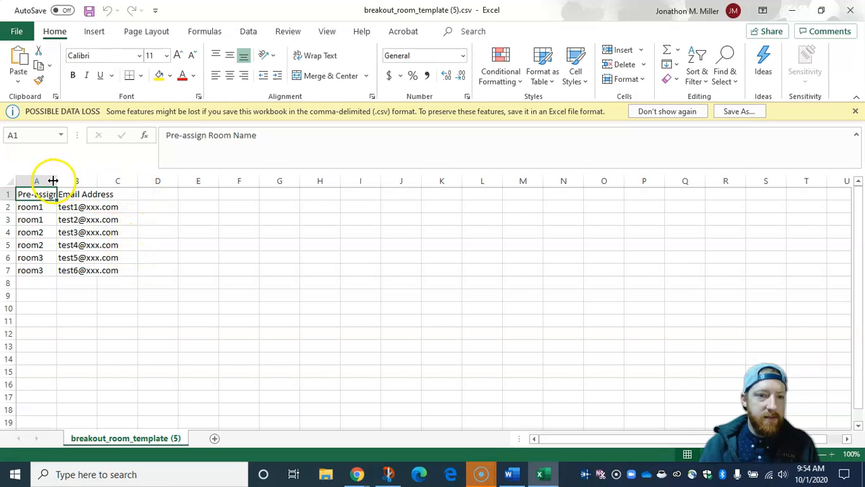
left_click_drag(54, 181, 138, 180)
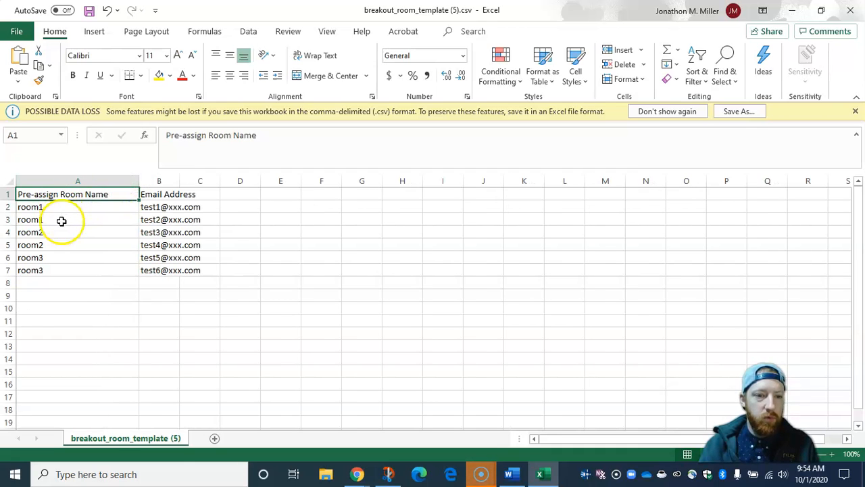
Enter "room 4" in cell A8 and "room 1" in cell A9 of the template
left_click(52, 284)
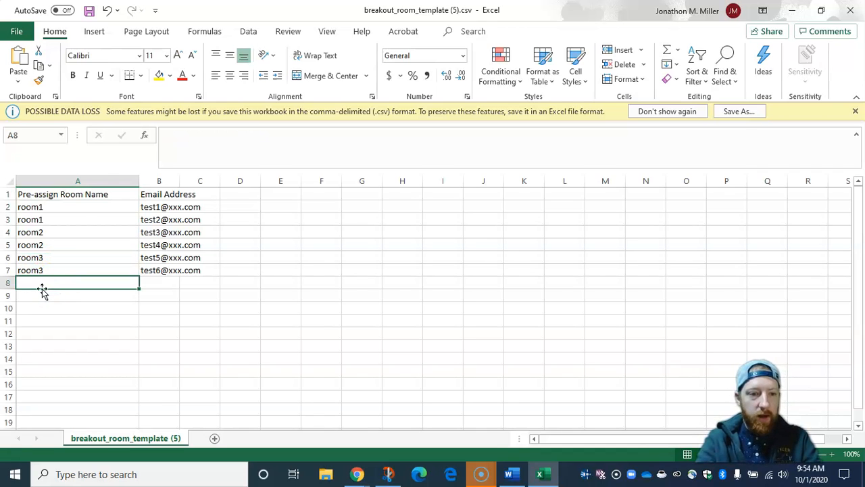
type("room 4")
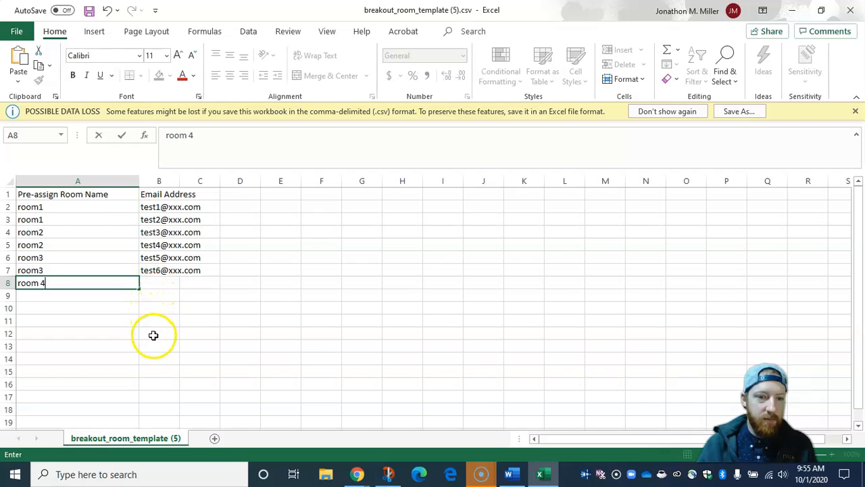
left_click(150, 295)
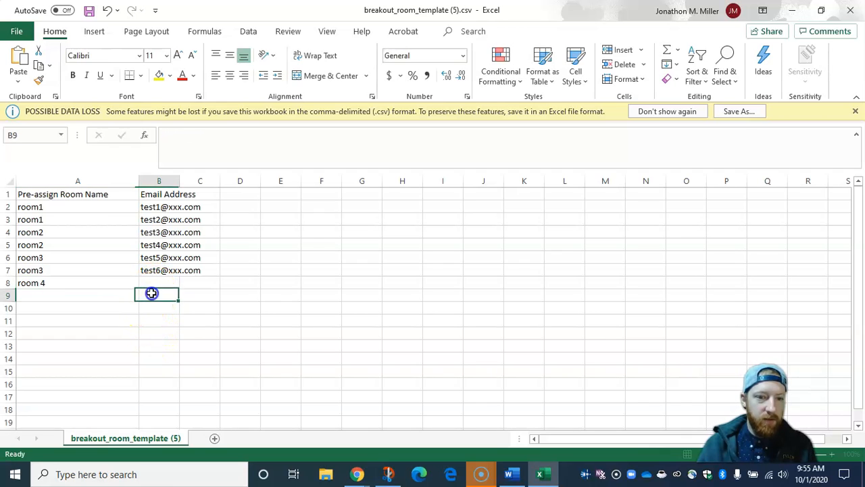
left_click(112, 298)
type("room 1")
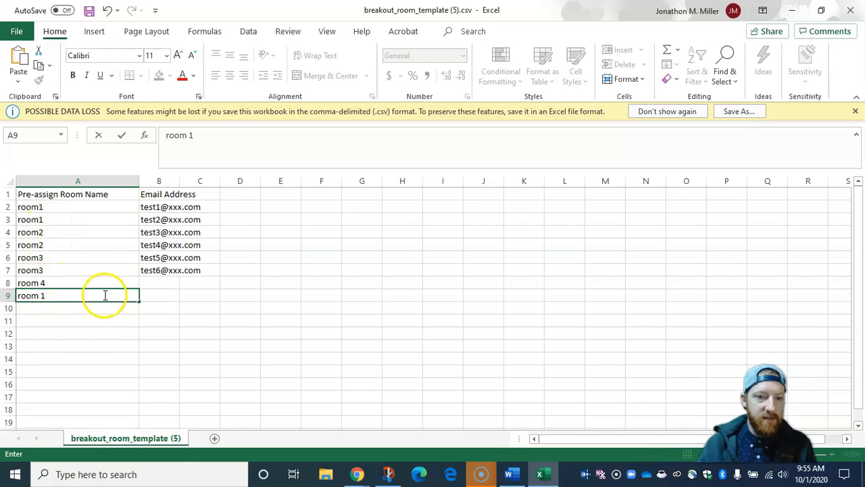
Clear the contents of rows 8 and 9 in the template
left_click(47, 296)
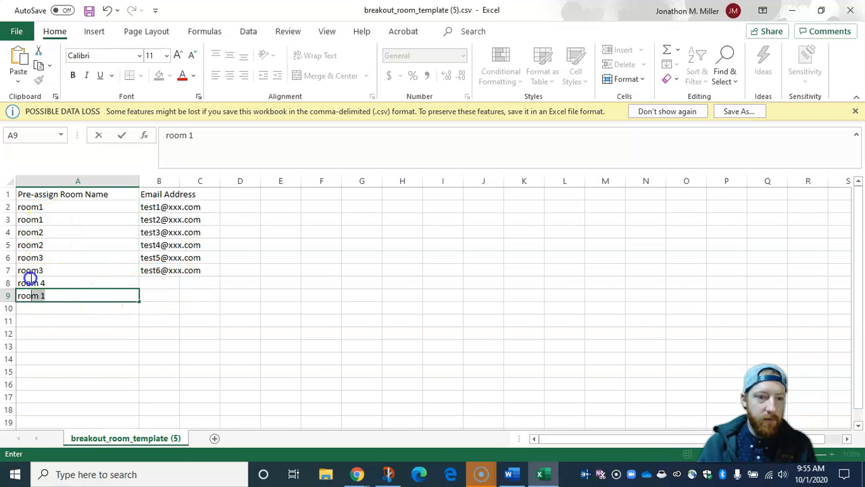
left_click_drag(5, 295, 7, 283)
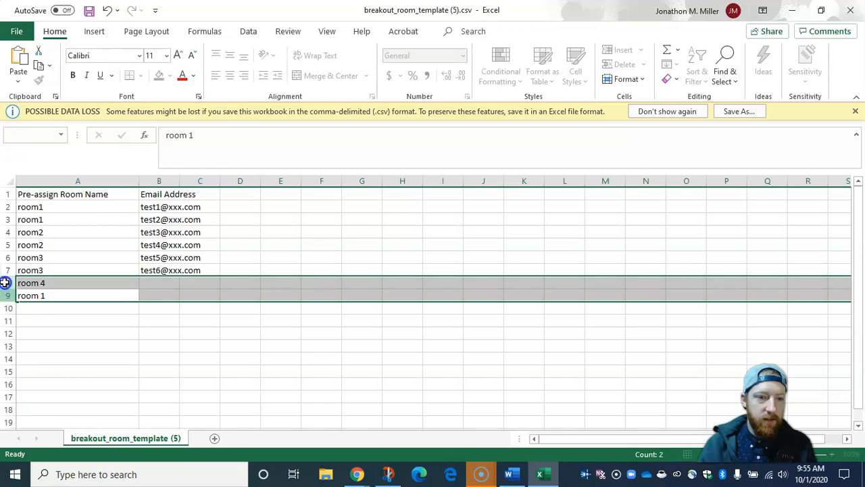
key("Delete")
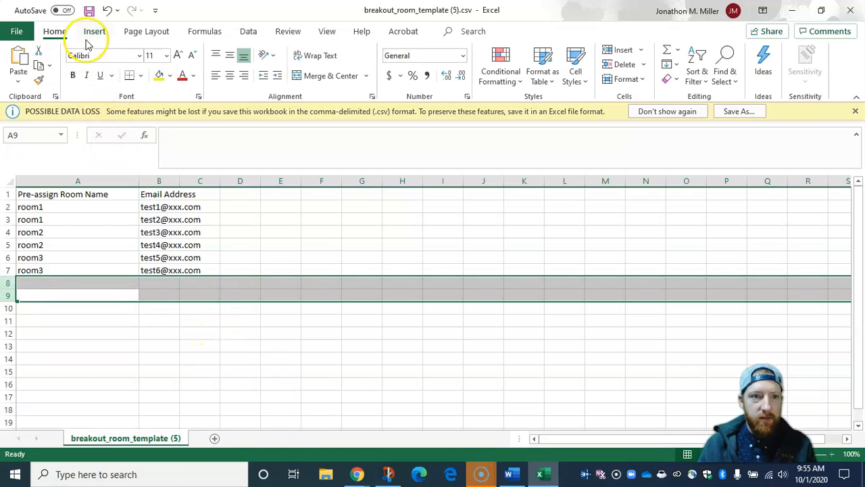
Save the template, switch back to Chrome, and import breakout_room_template (5).csv from the Downloads folder into the meeting's breakout rooms
left_click(89, 10)
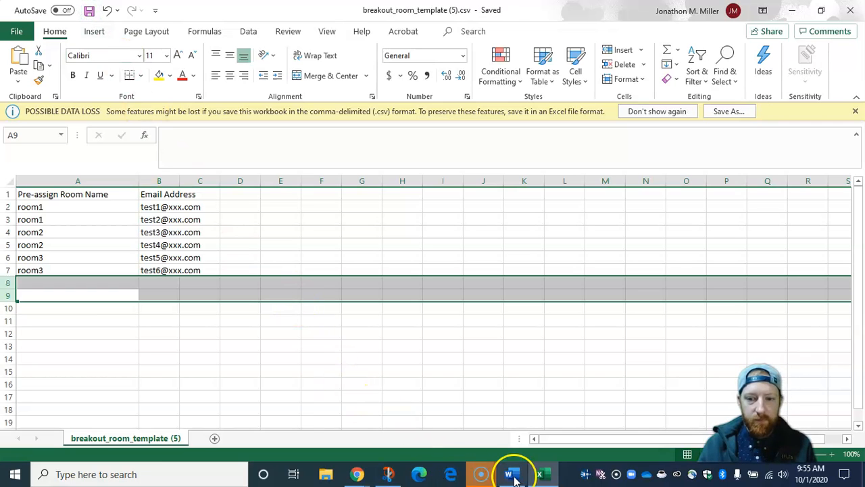
left_click(358, 477)
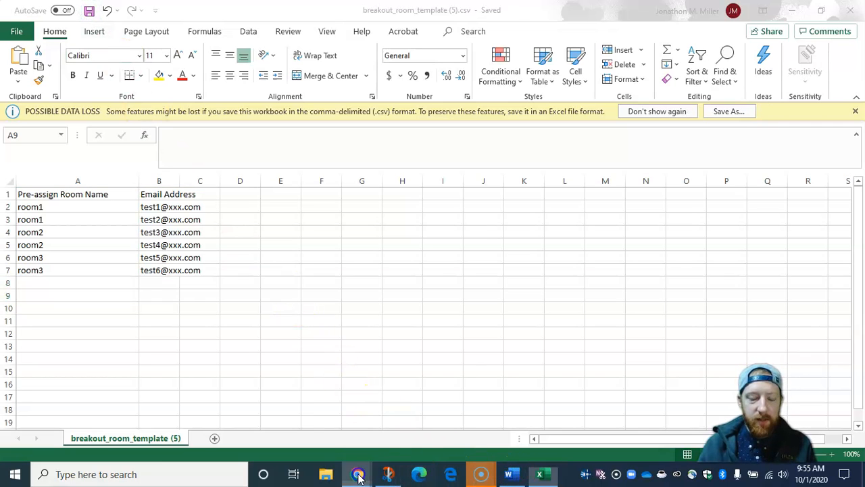
left_click(347, 423)
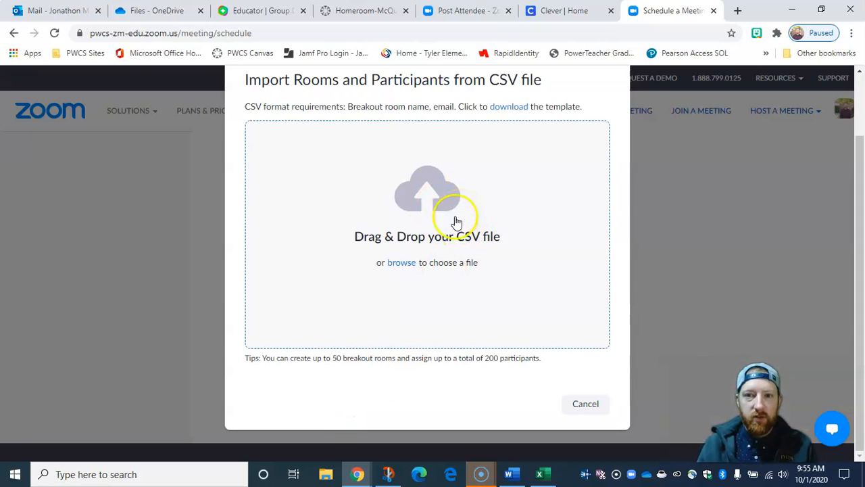
left_click(405, 262)
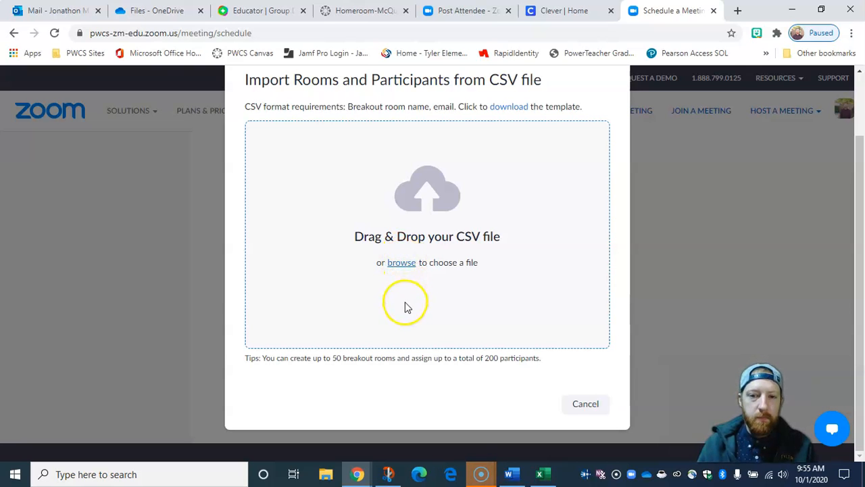
left_click(402, 267)
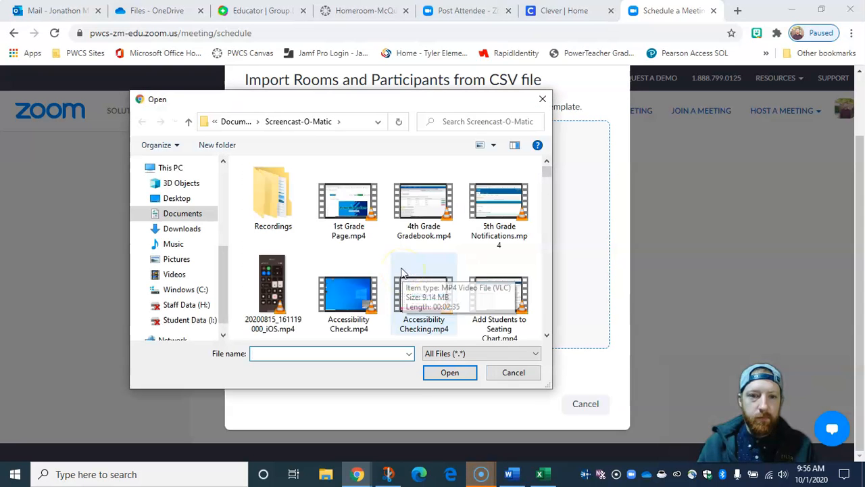
left_click(173, 229)
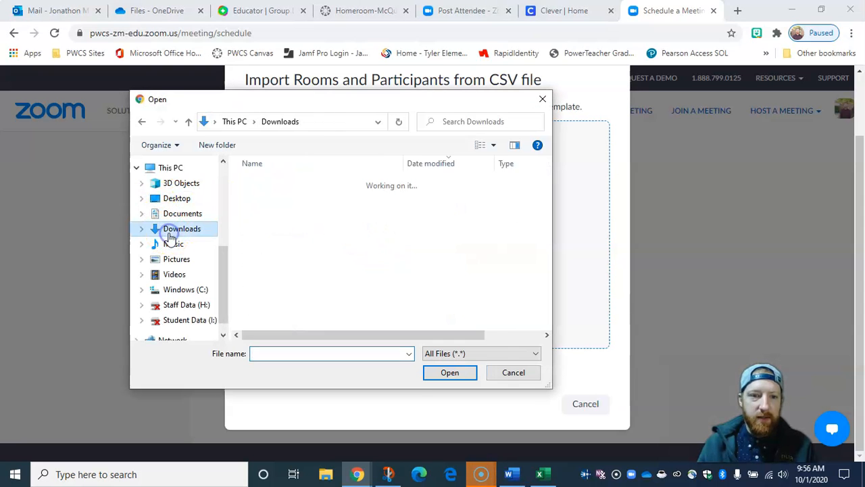
left_click(277, 201)
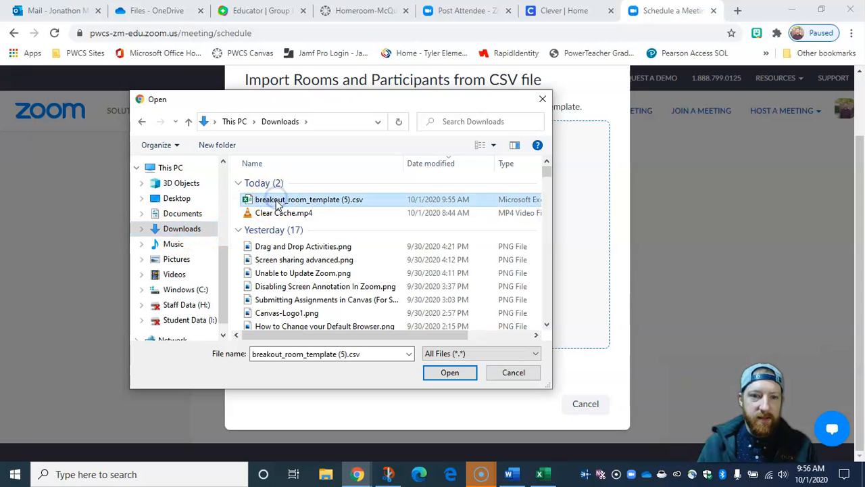
left_click(449, 372)
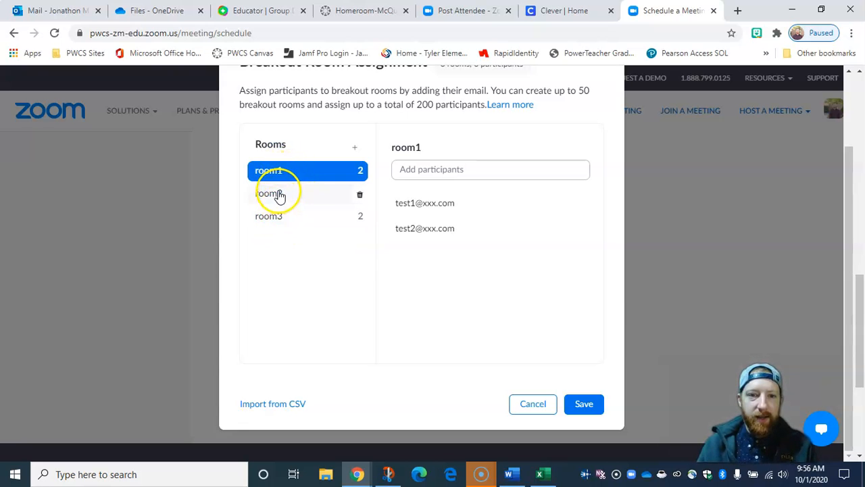
Review the participants assigned to room1, room2 and room3, and save the breakout room assignment
left_click(280, 196)
left_click(279, 173)
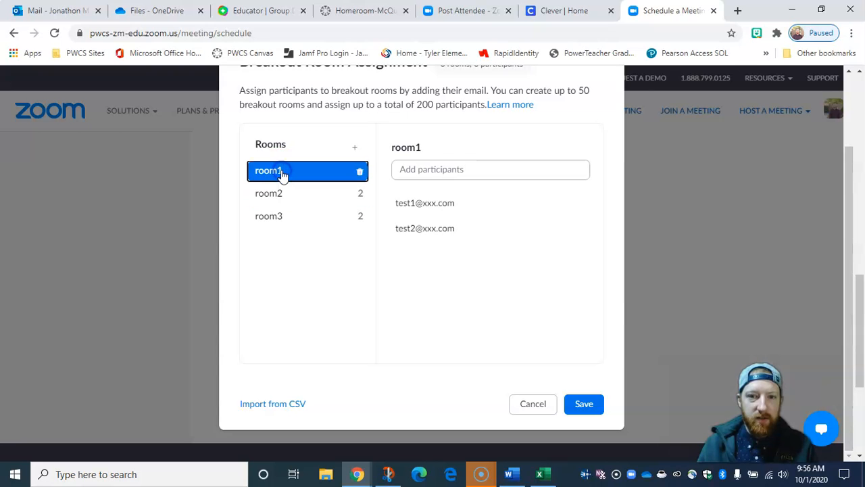
left_click(280, 218)
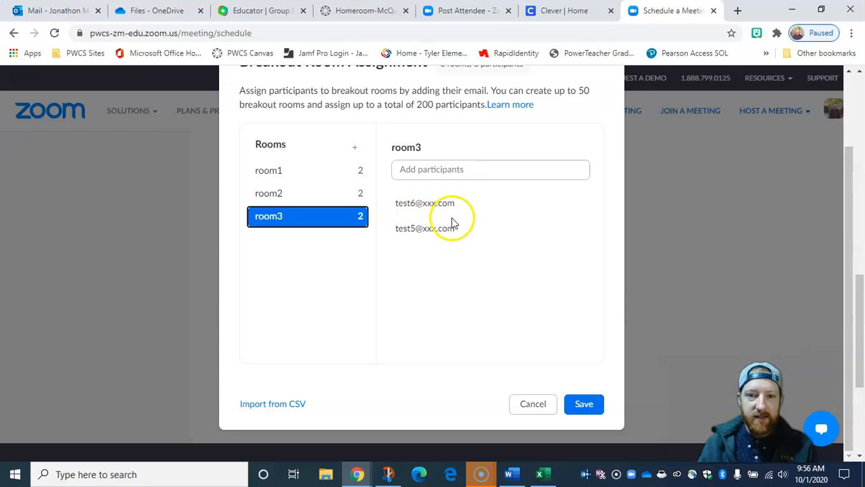
left_click(277, 194)
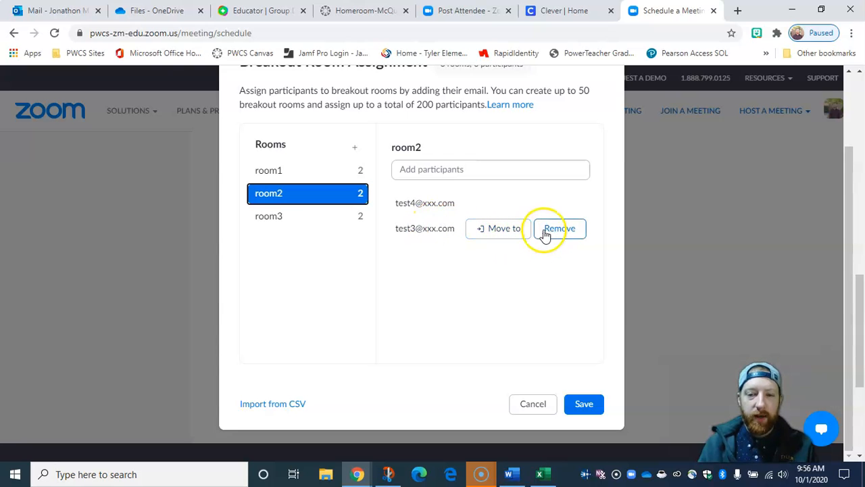
left_click(442, 170)
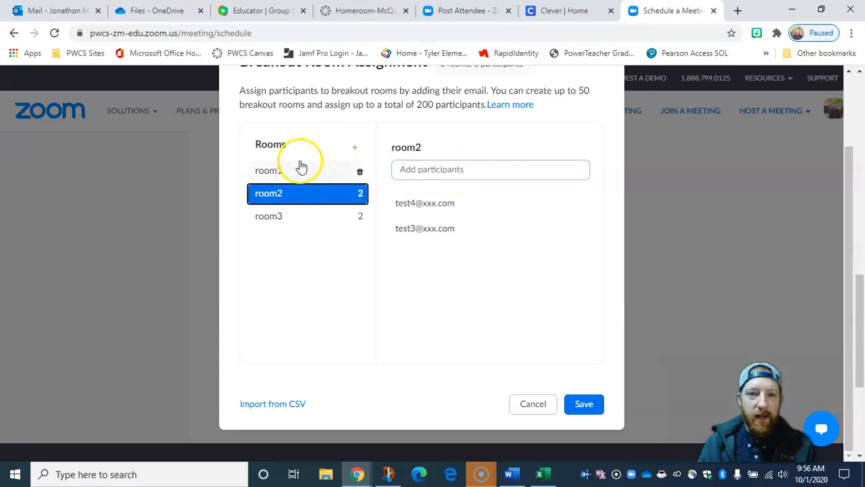
left_click(584, 404)
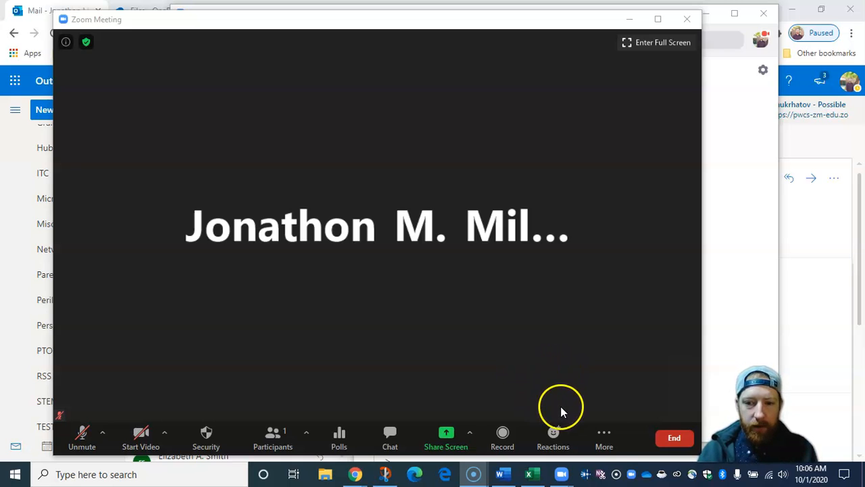
Open the Breakout Rooms window in the running Zoom meeting
left_click(603, 438)
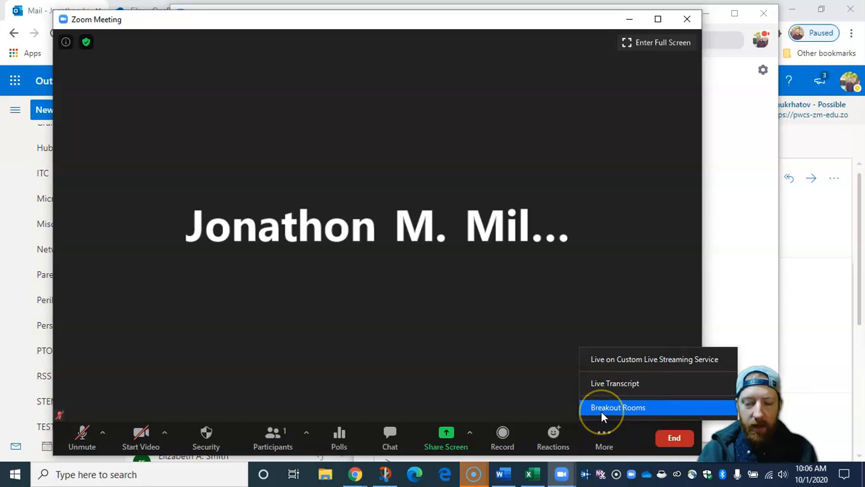
left_click(606, 410)
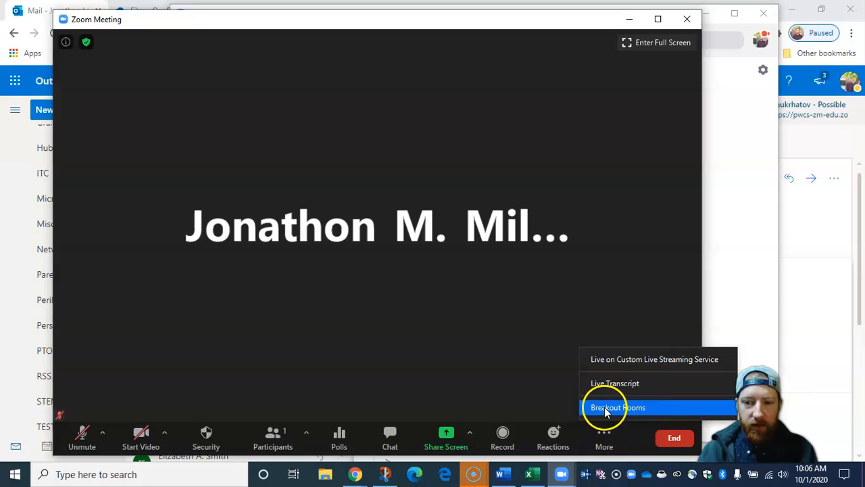
left_click(605, 438)
left_click(605, 410)
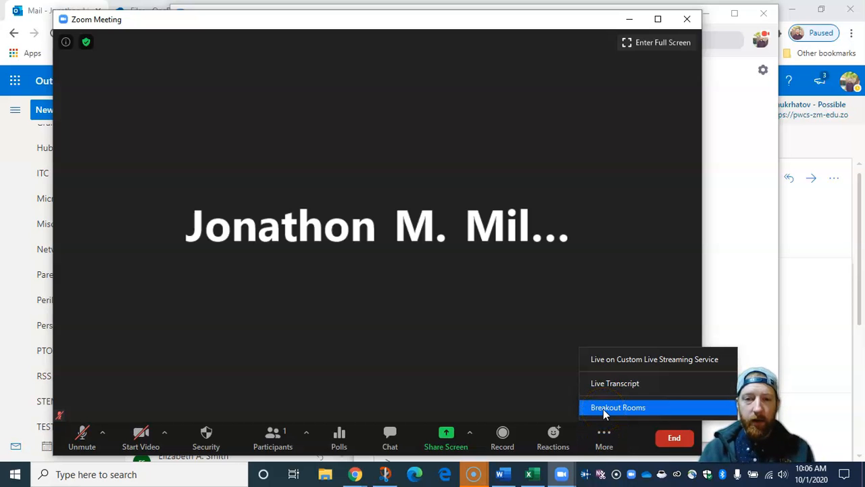
left_click(604, 409)
Collapse and expand room1, room2 and room3 in the breakout room list to check them for assigned participants
mouse_move(305, 106)
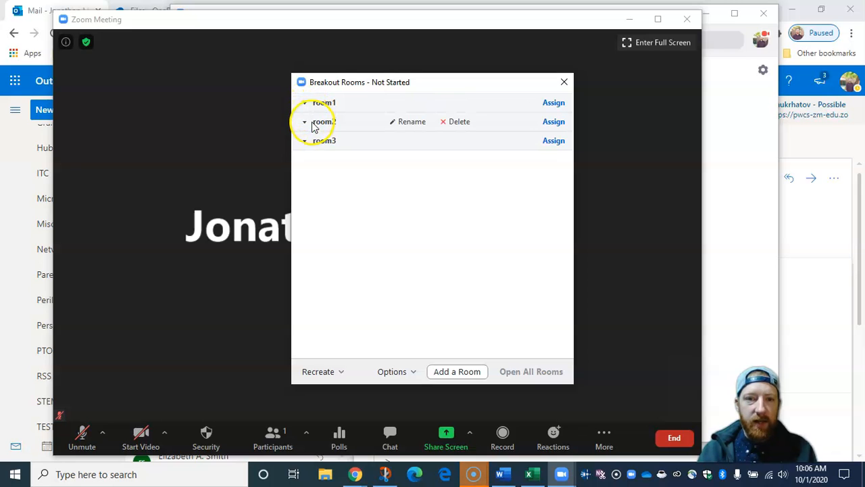
left_click(305, 105)
left_click(304, 121)
left_click(304, 141)
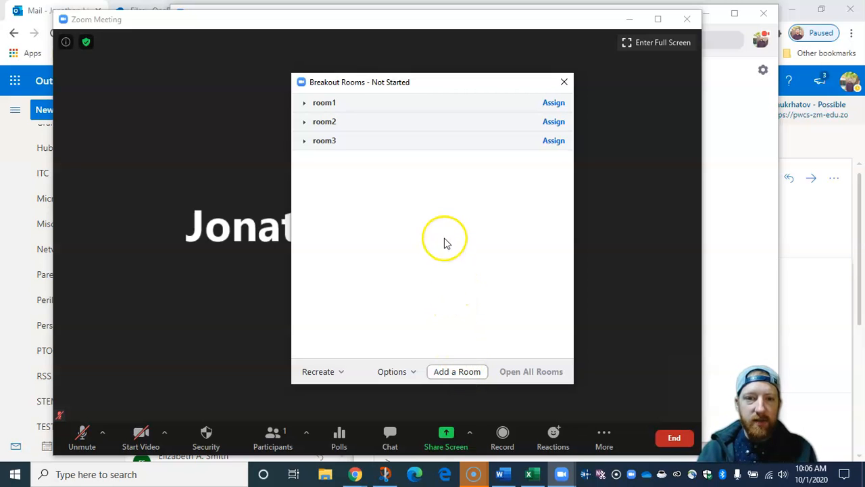
left_click(305, 103)
left_click(305, 121)
left_click(304, 141)
left_click(304, 121)
left_click(305, 103)
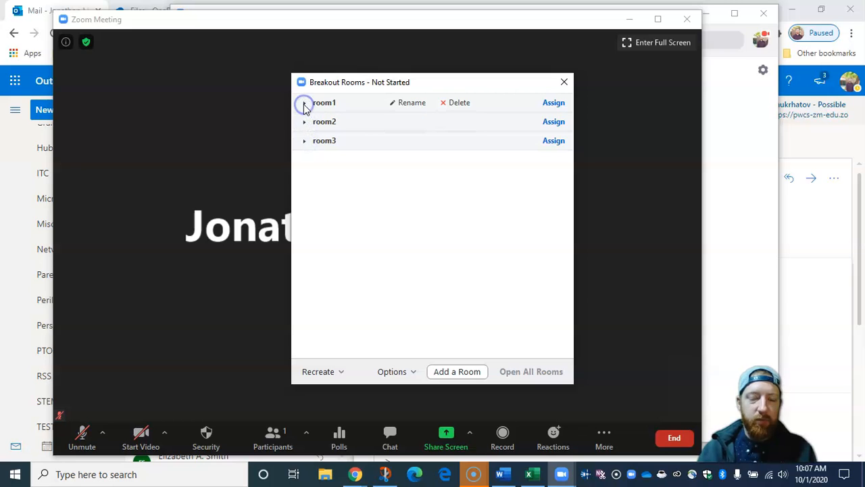